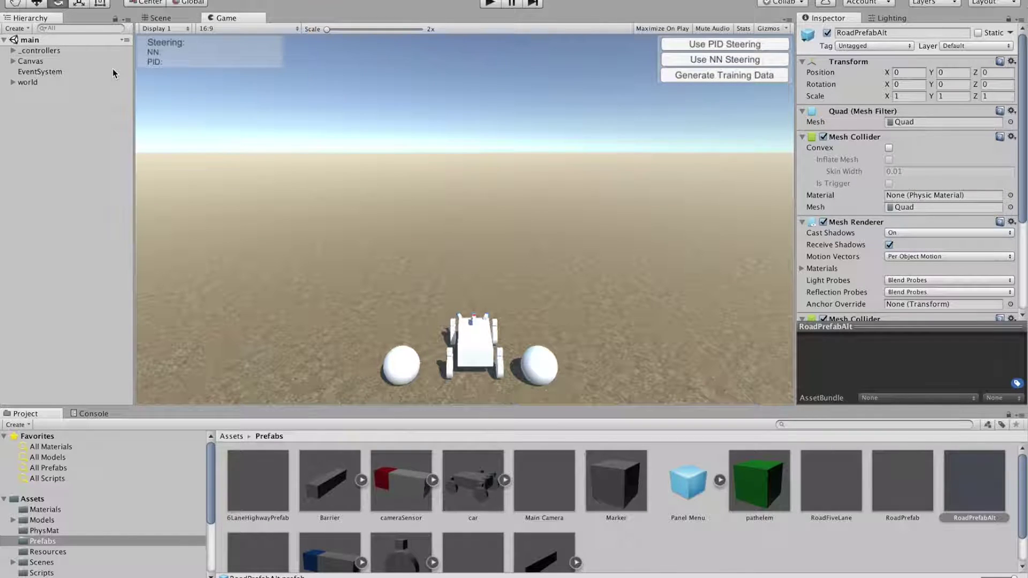
# - Enable Do Show Path on the PathManager under _controllers
pyautogui.click(12, 51)
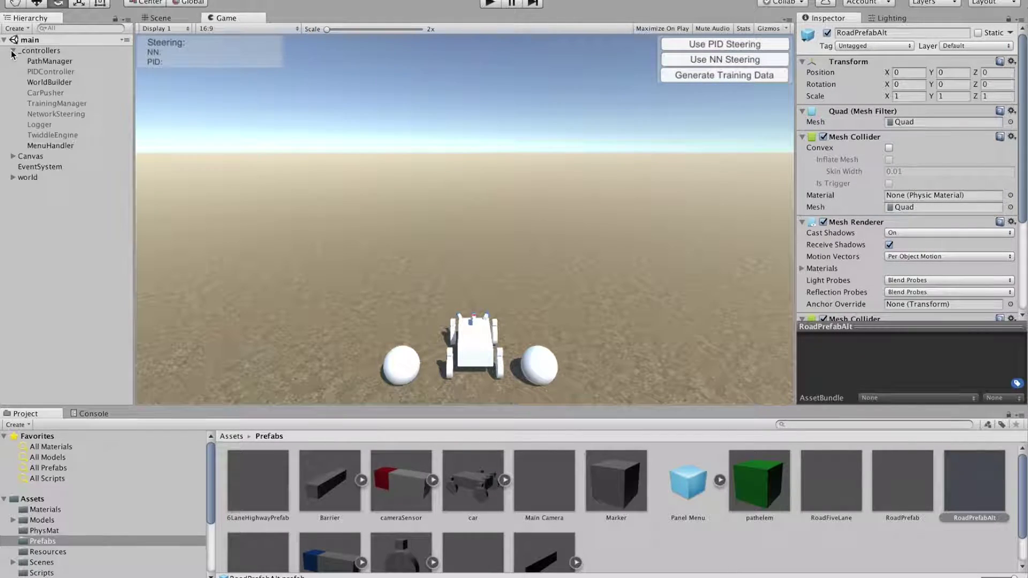
pyautogui.click(44, 64)
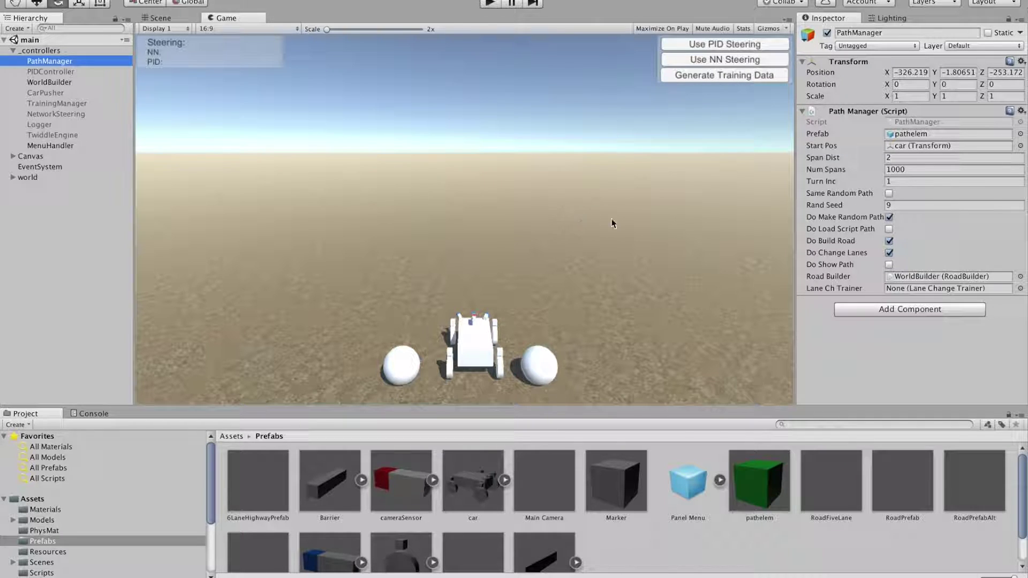
pyautogui.click(890, 266)
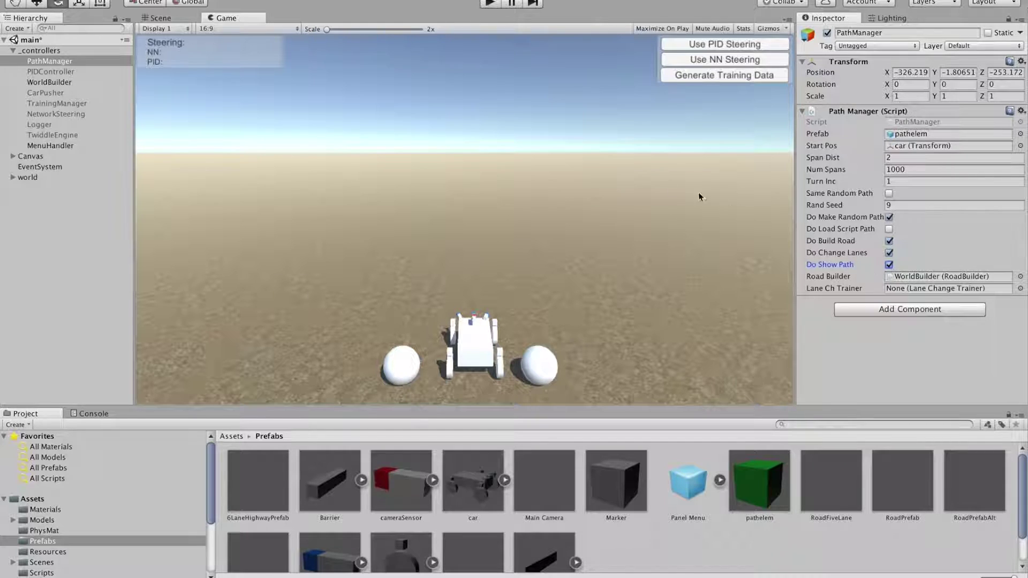
# - Test-run the scene to see the generated road with green path markers, then stop
pyautogui.click(490, 3)
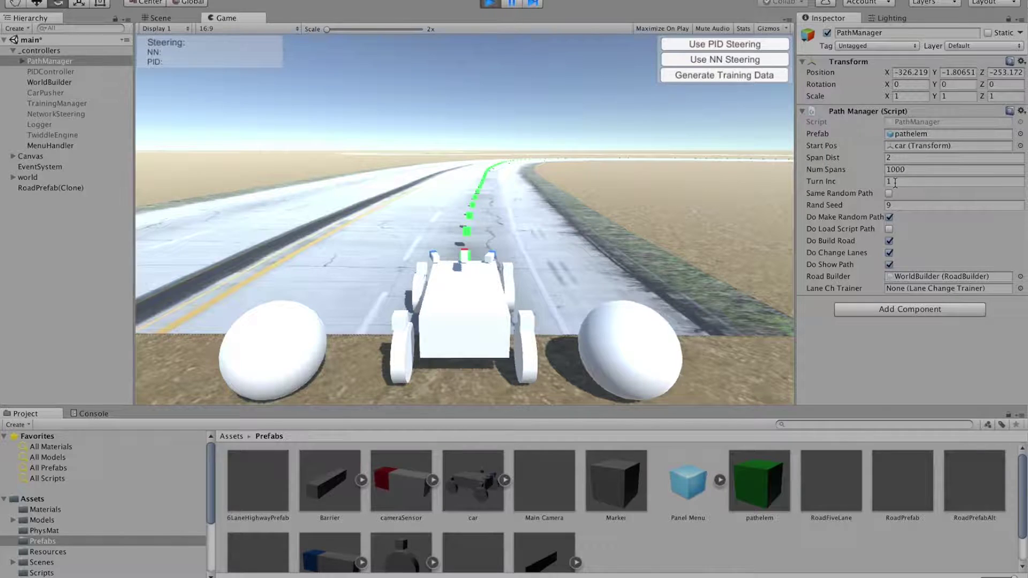
pyautogui.click(494, 3)
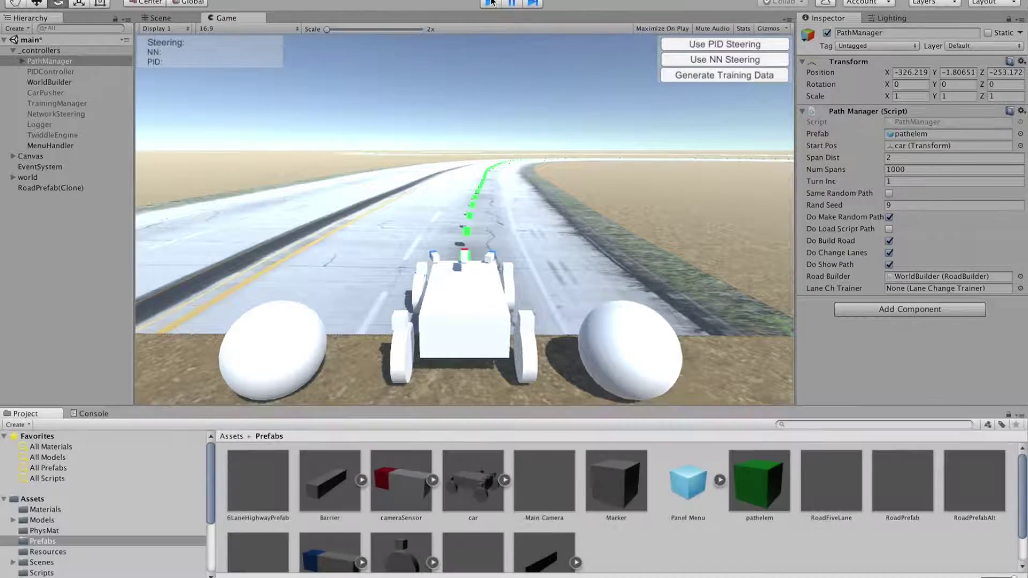
pyautogui.click(878, 182)
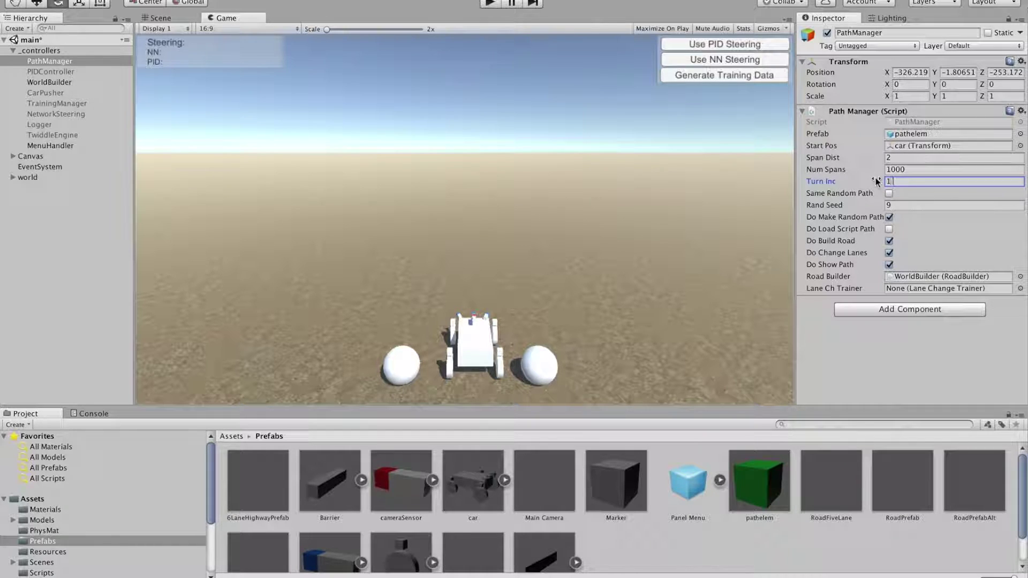
# - Set Turn Inc to 1.5, run the scene, and frame the car in the Scene view
pyautogui.write('.5')
pyautogui.click(491, 3)
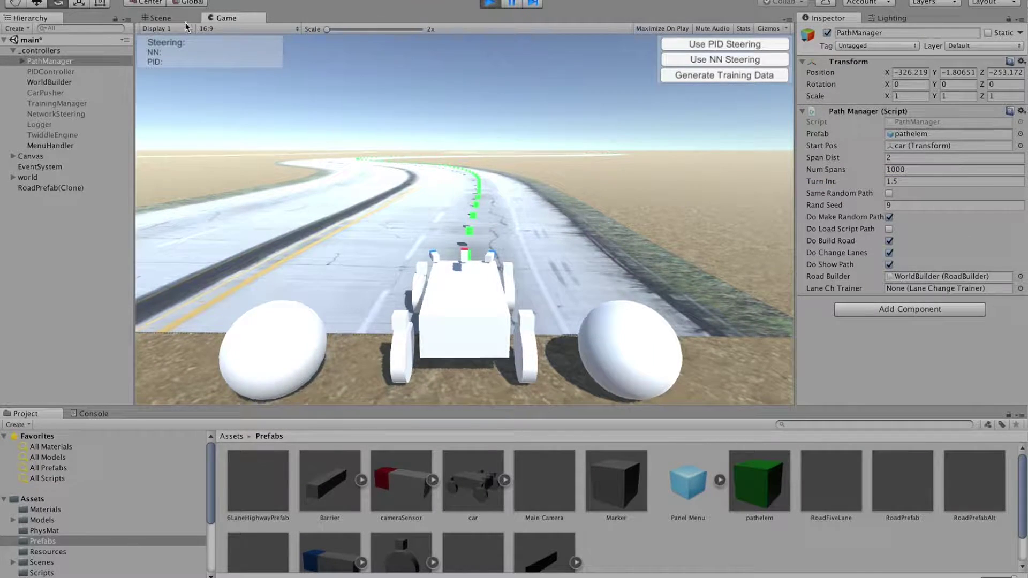
pyautogui.click(172, 18)
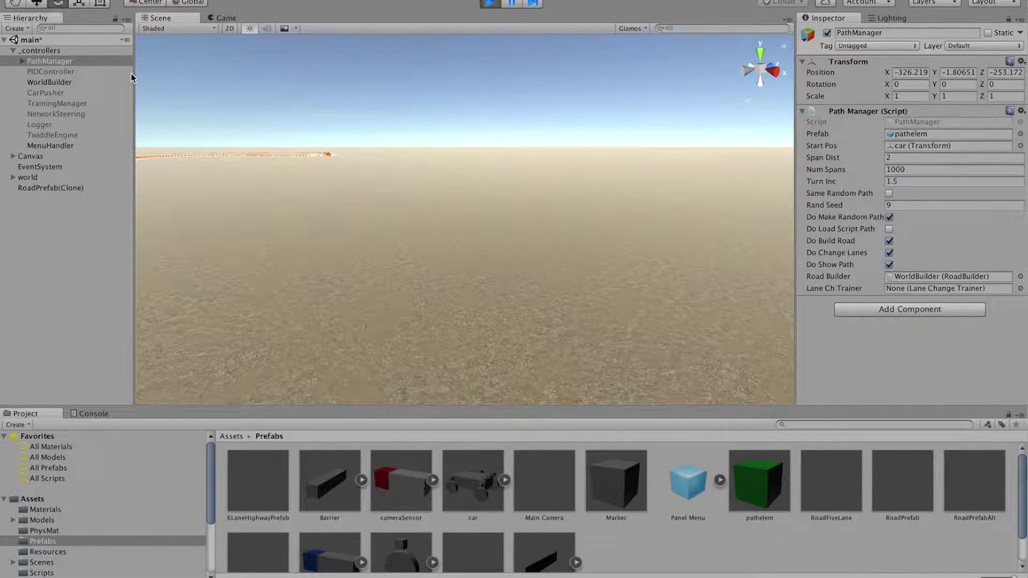
pyautogui.click(13, 178)
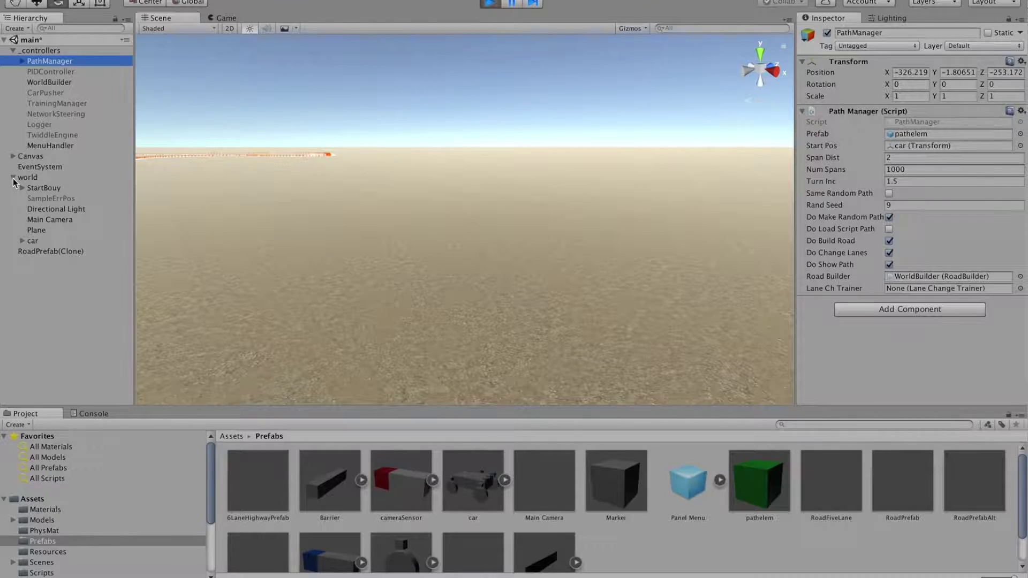
pyautogui.doubleClick(38, 241)
# - Zoom out and orbit to view the whole winding track from above
pyautogui.scroll(-5, 543, 291)
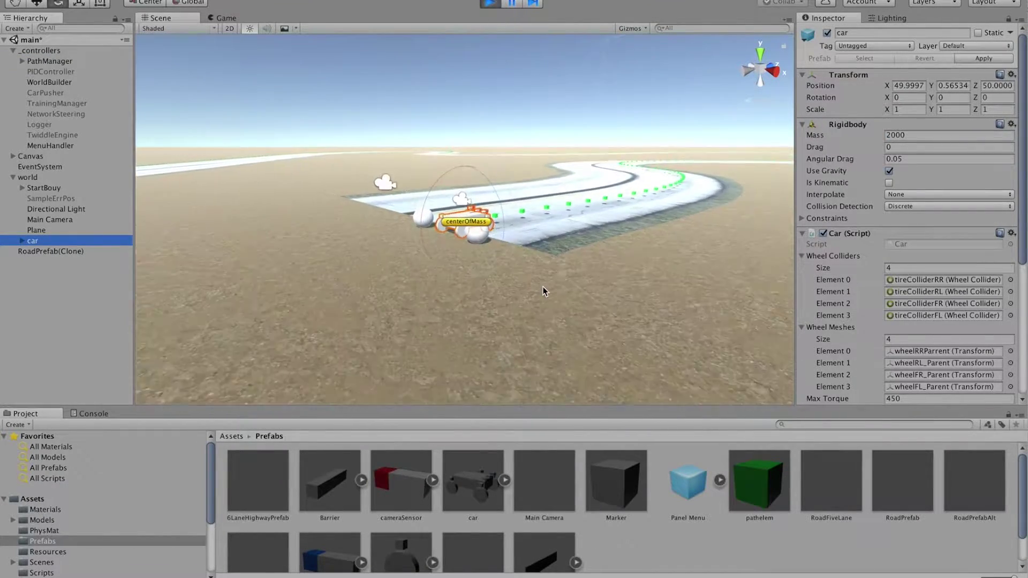
pyautogui.keyDown('alt'); pyautogui.moveTo(563, 193); pyautogui.dragTo(581, 292); pyautogui.keyUp('alt')
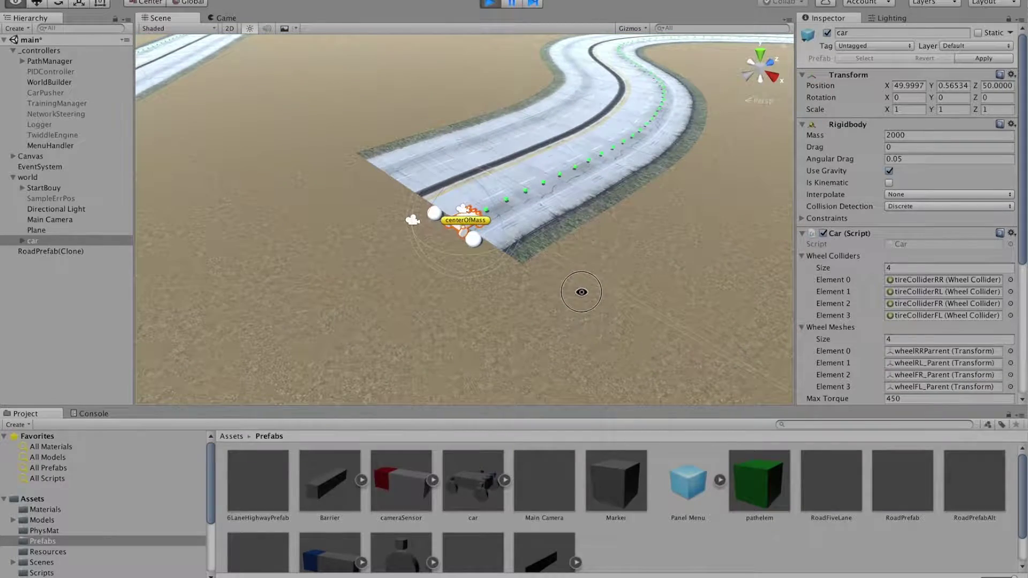
pyautogui.scroll(-5, 596, 181)
pyautogui.keyDown('alt'); pyautogui.moveTo(596, 181); pyautogui.dragTo(632, 181); pyautogui.keyUp('alt')
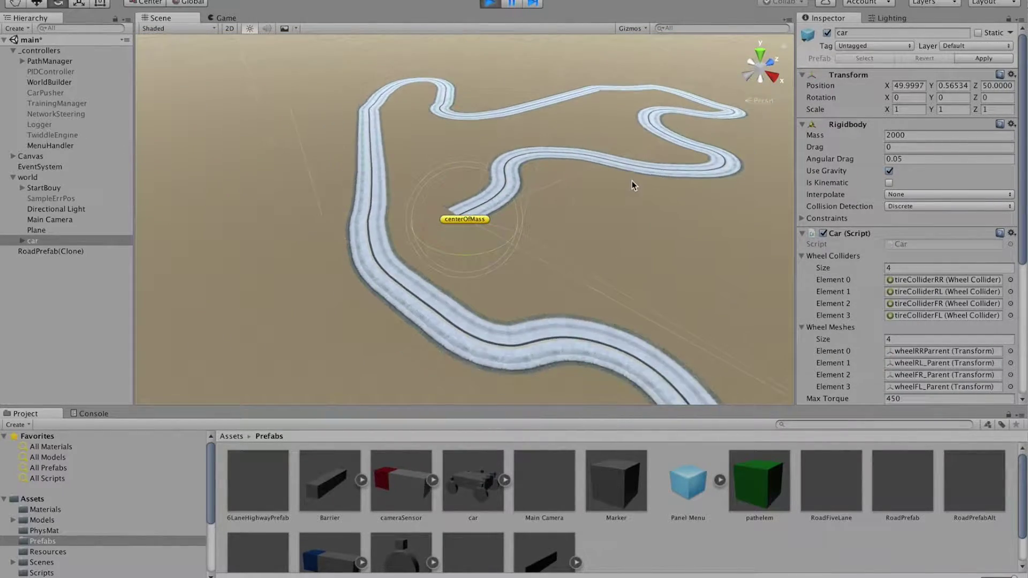
pyautogui.scroll(-5, 632, 182)
pyautogui.keyDown('alt'); pyautogui.moveTo(569, 223); pyautogui.dragTo(563, 158); pyautogui.keyUp('alt')
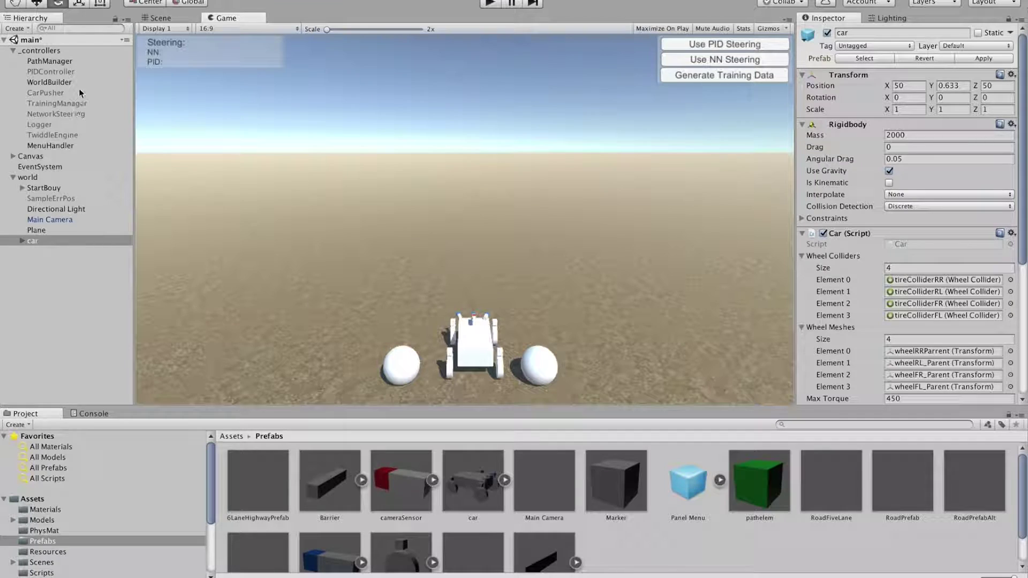
# - Raise PathManager's Turn Inc to 2 and test-run to view the twistier road in the Scene view
pyautogui.click(68, 62)
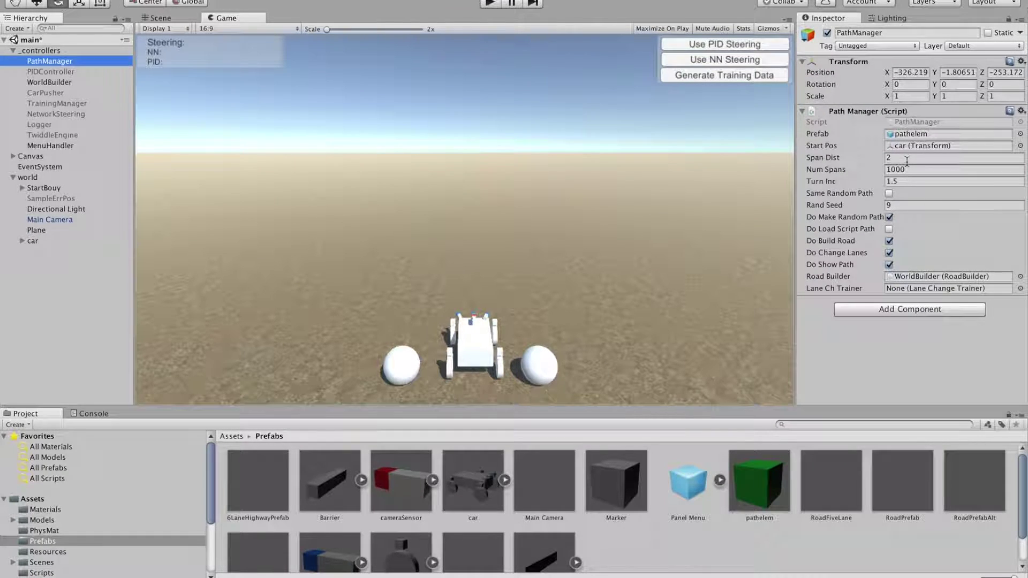
pyautogui.click(890, 181)
pyautogui.write('2')
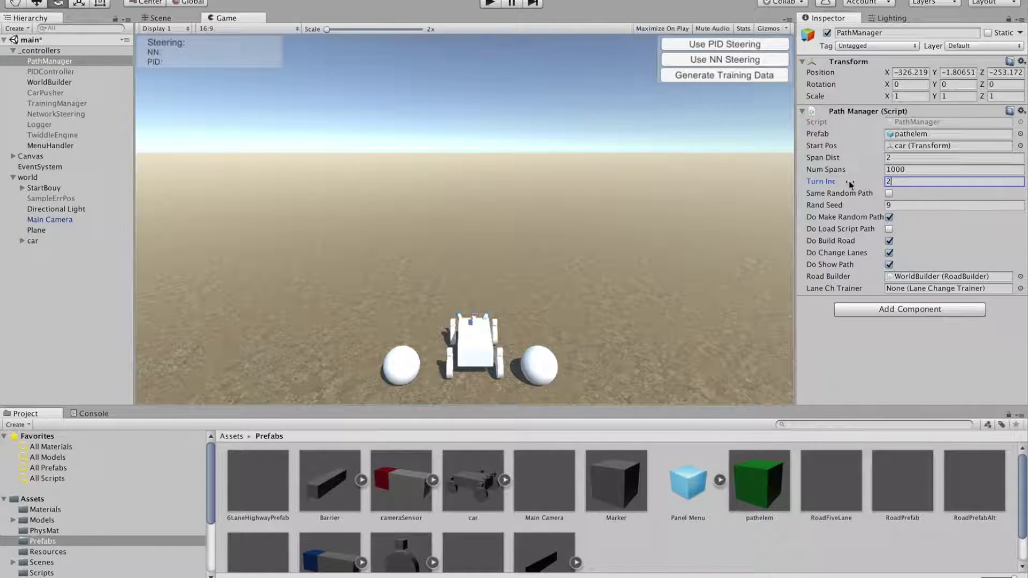
pyautogui.click(490, 4)
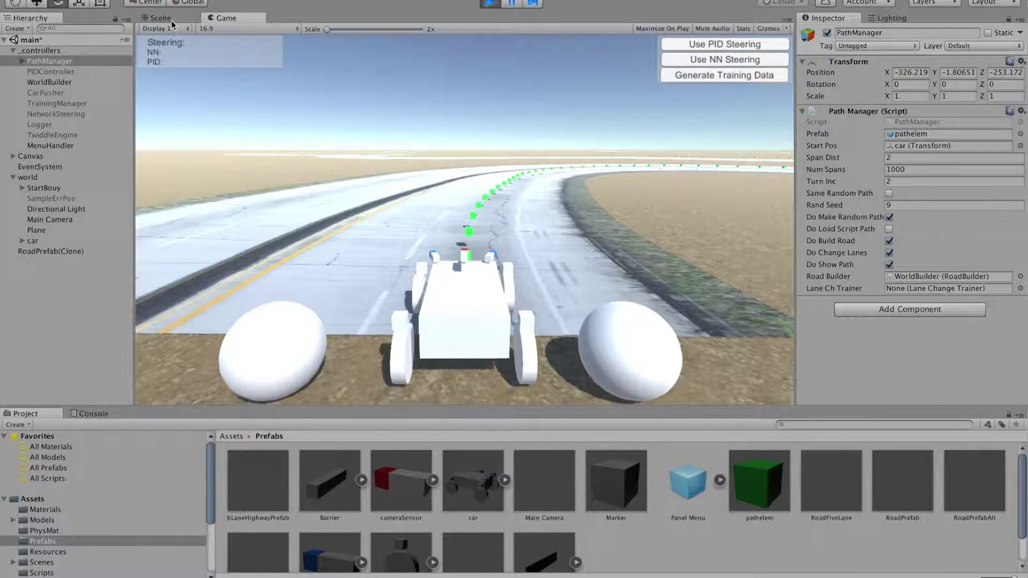
pyautogui.click(170, 18)
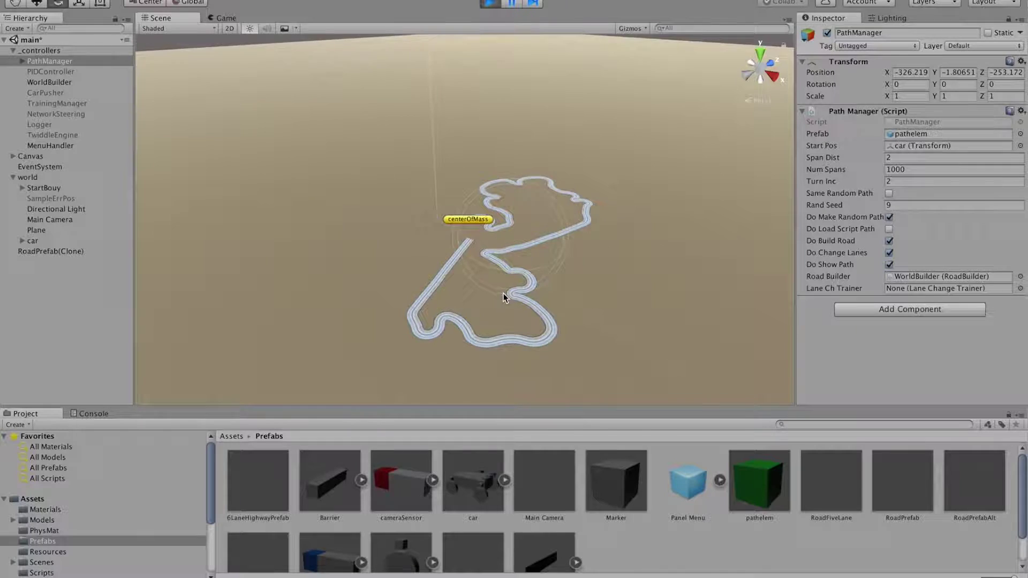
pyautogui.scroll(3, 504, 294)
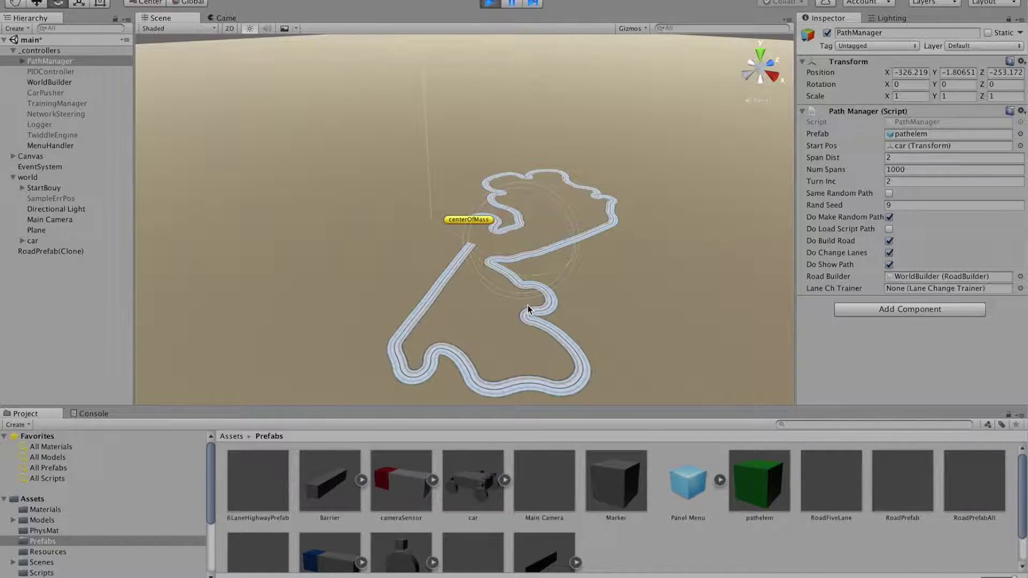
pyautogui.click(490, 3)
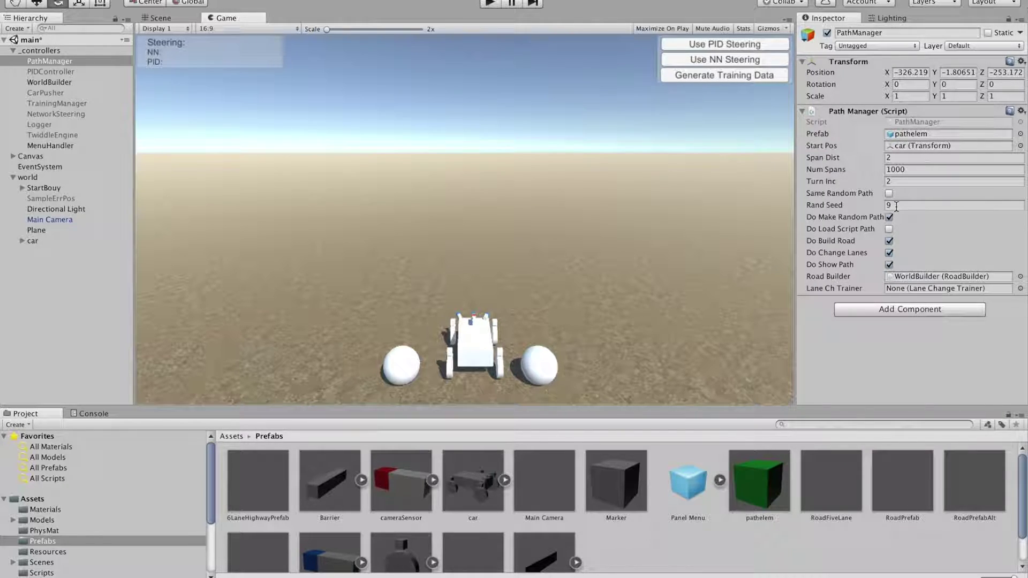
# - Test-run the scene with WorldBuilder's Road Builder Road Width set to 10, then stop
pyautogui.click(490, 5)
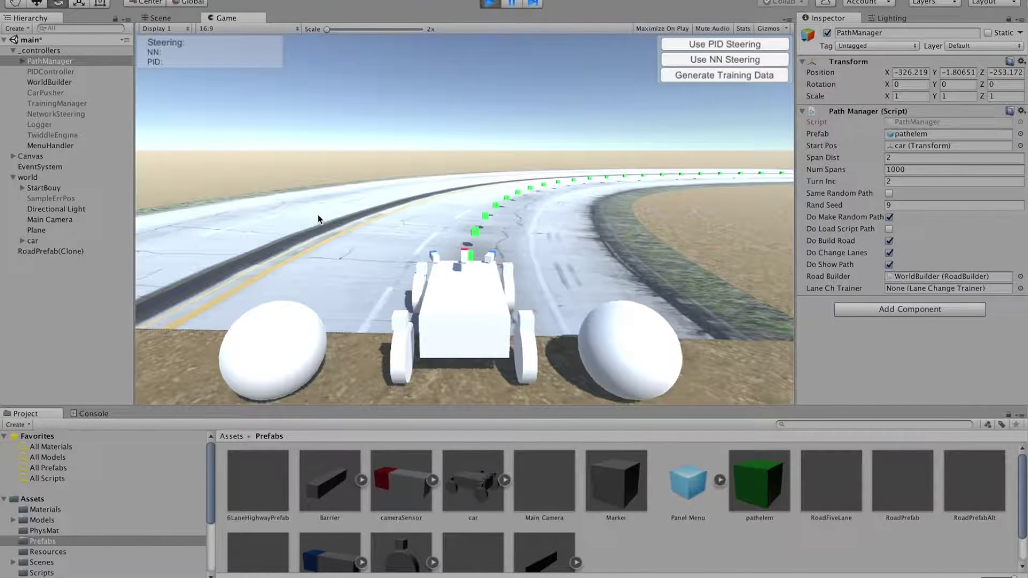
pyautogui.click(58, 83)
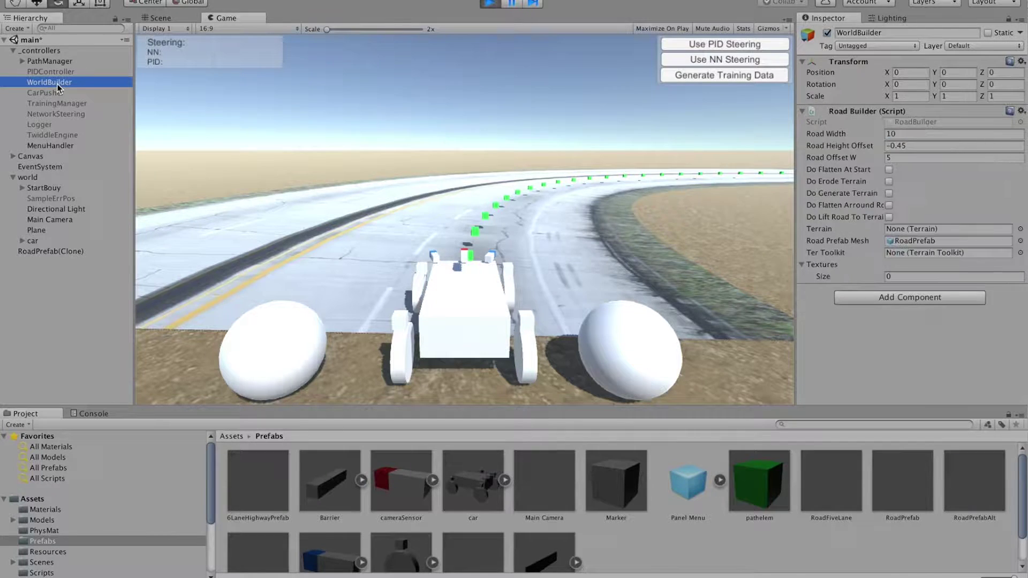
pyautogui.click(903, 134)
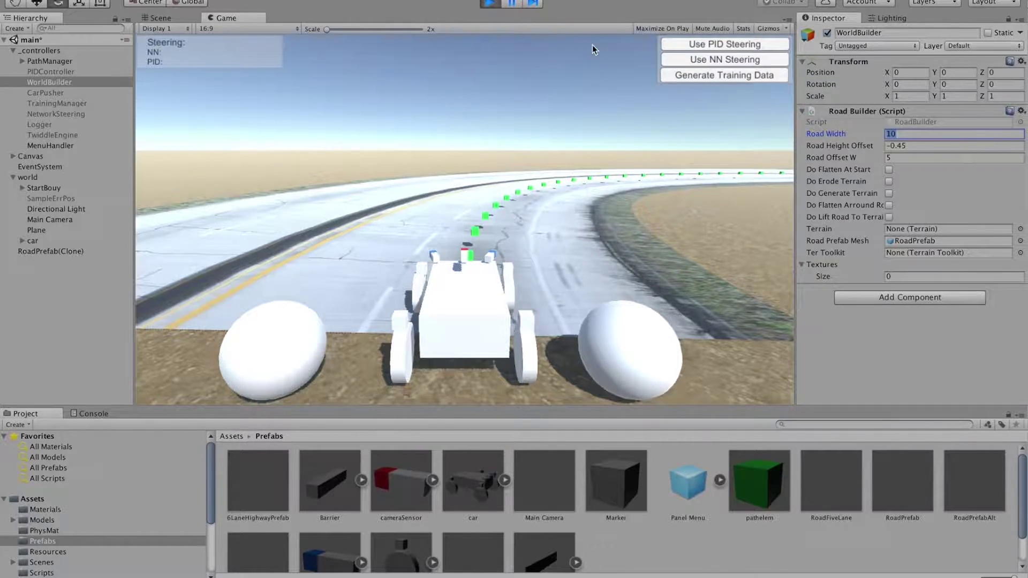
pyautogui.click(488, 5)
# - Stop the run and assign RoadPrefabAlt as the Road Builder's Road Prefab Mesh
pyautogui.click(490, 3)
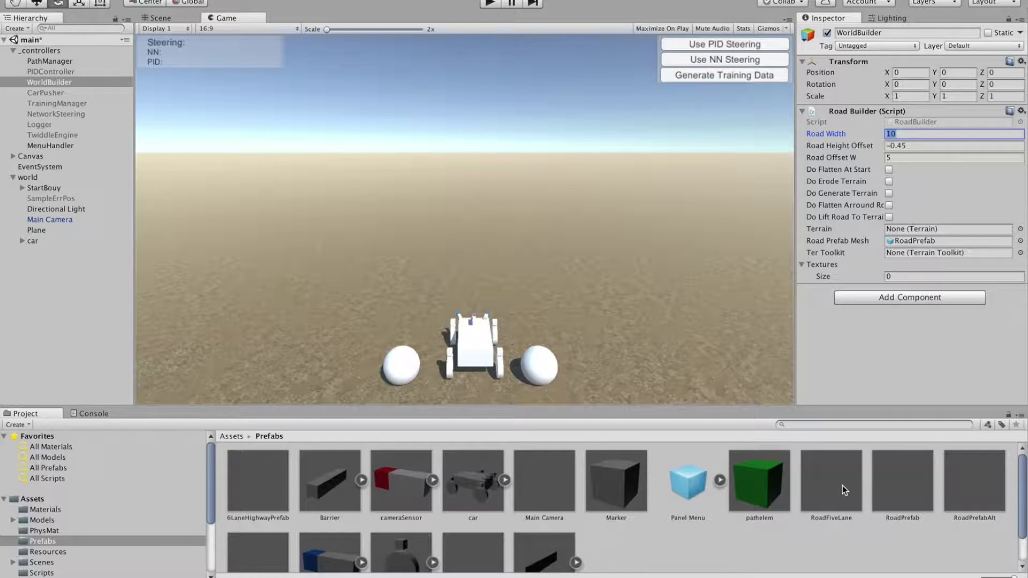
pyautogui.click(968, 490)
pyautogui.moveTo(967, 487); pyautogui.dragTo(926, 240)
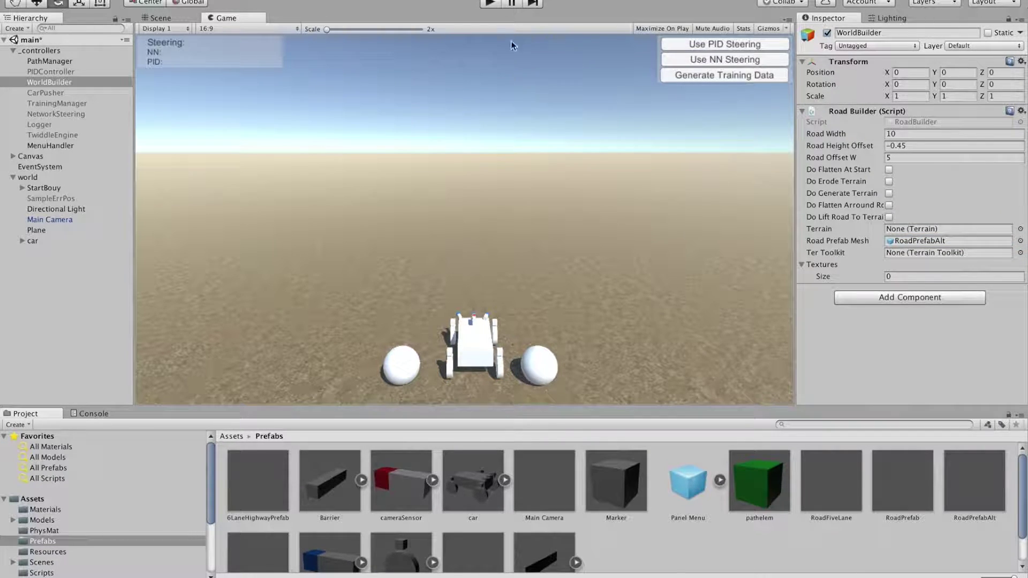
# - Test-run the new road, stop, and select RoadPrefabAlt to inspect its components
pyautogui.click(491, 3)
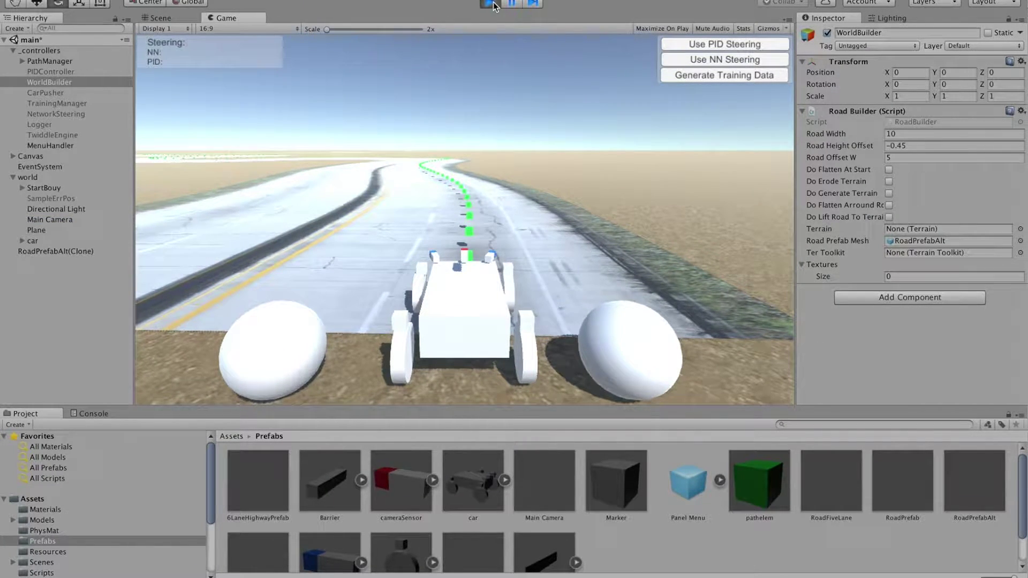
pyautogui.click(491, 4)
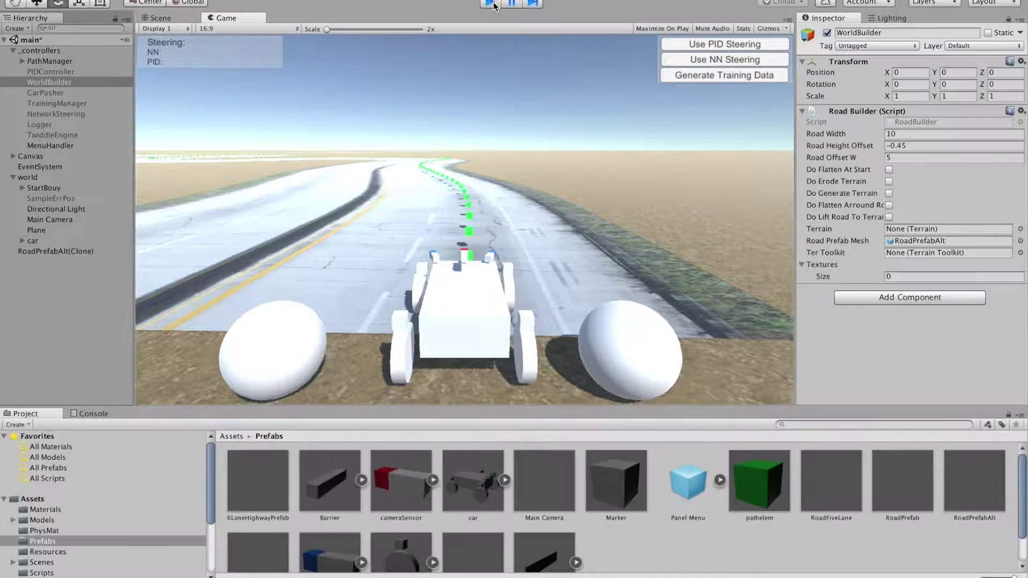
pyautogui.click(962, 489)
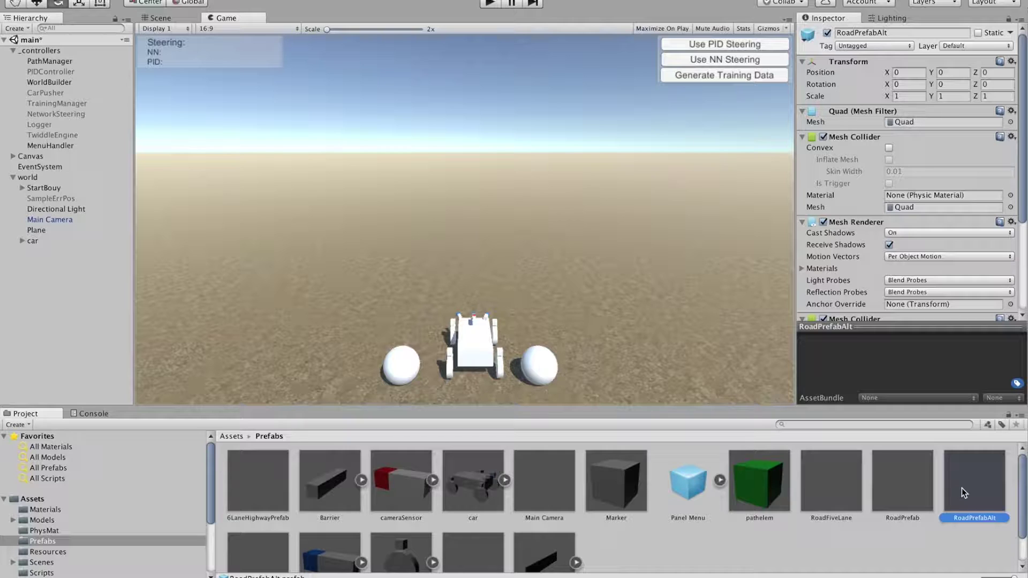
# - Apply the dirt road texture from Textures > roads as Roads0124_20_L2's Albedo and run the simulation
pyautogui.moveTo(1023, 189); pyautogui.dragTo(1022, 270)
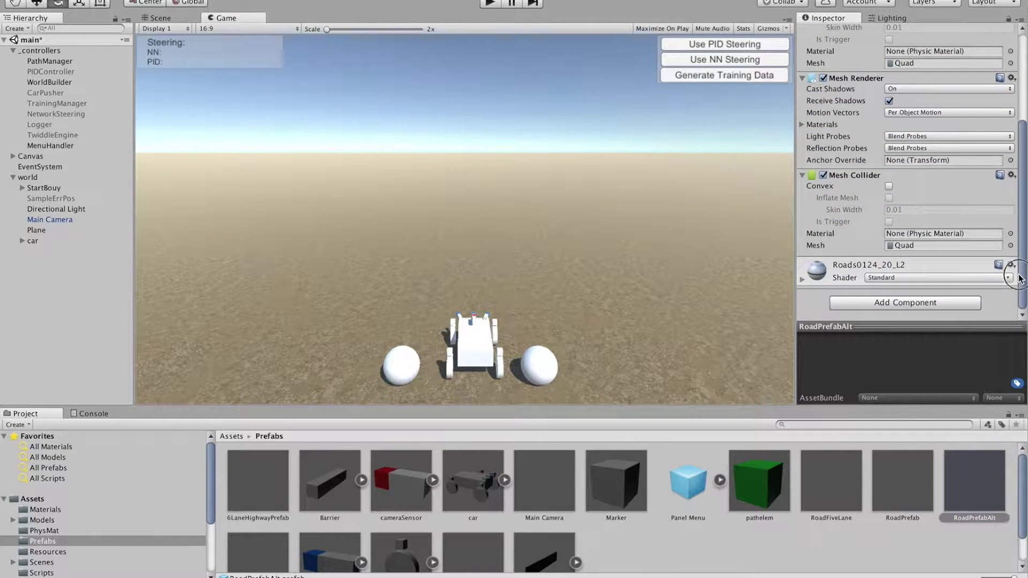
pyautogui.click(803, 280)
pyautogui.scroll(-5, 831, 251)
pyautogui.scroll(4, 831, 249)
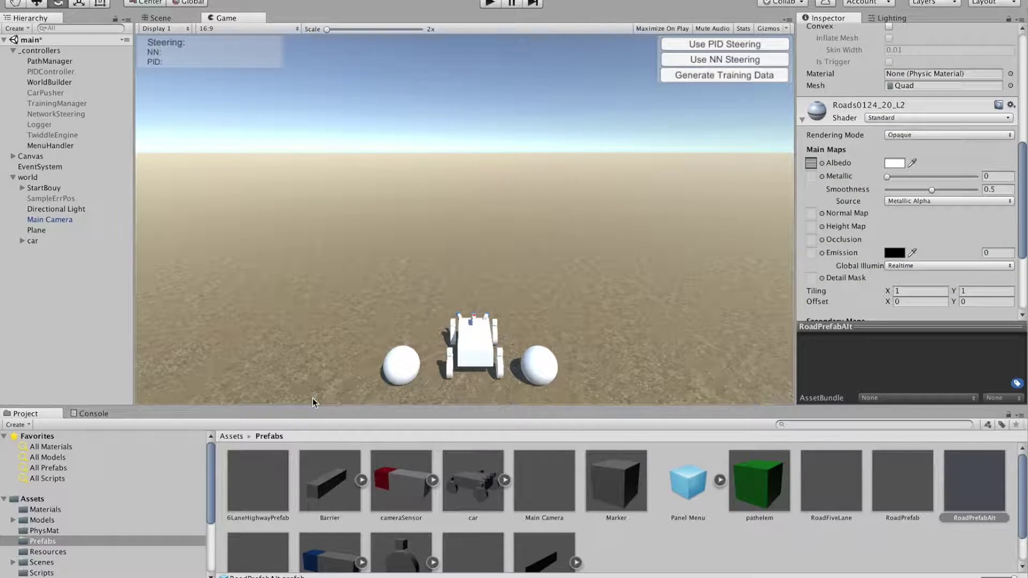
pyautogui.moveTo(211, 487); pyautogui.dragTo(211, 538)
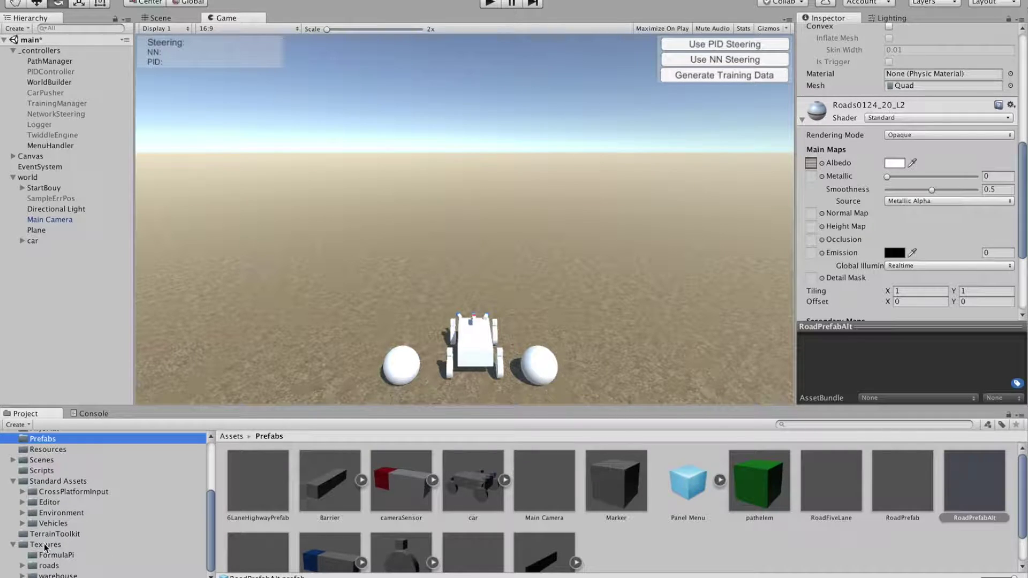
pyautogui.click(49, 566)
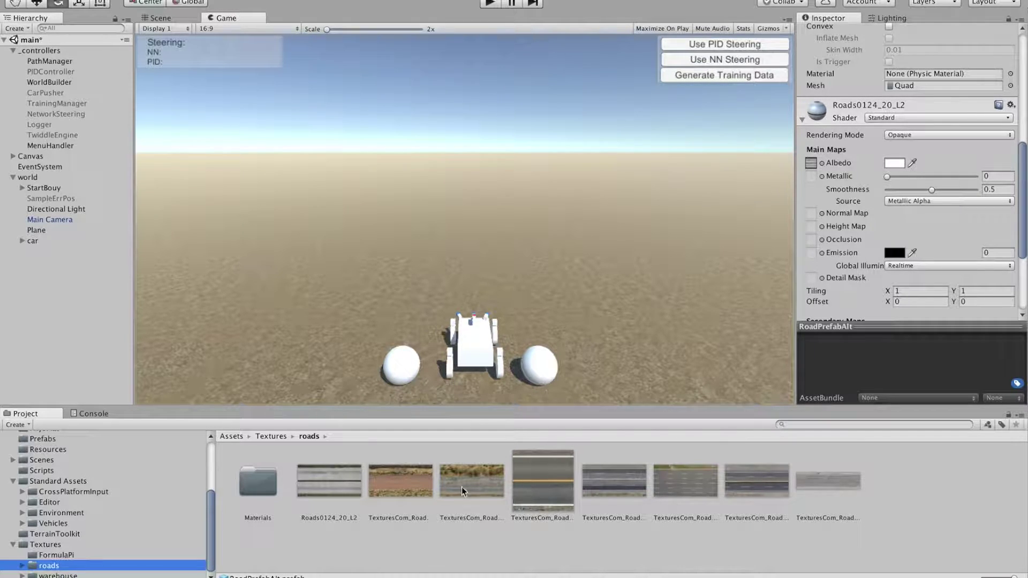
pyautogui.moveTo(398, 478); pyautogui.dragTo(814, 165)
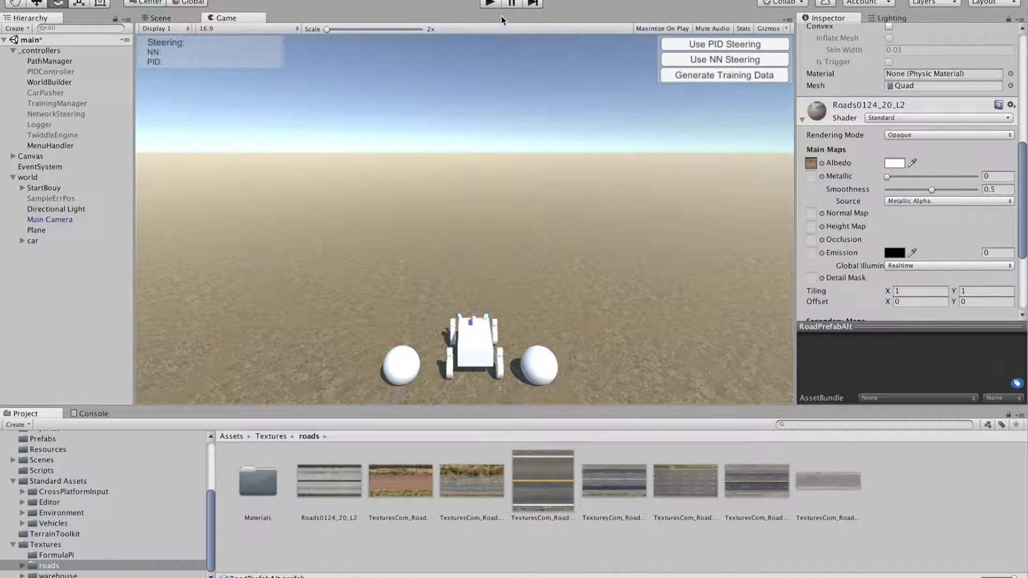
pyautogui.click(491, 3)
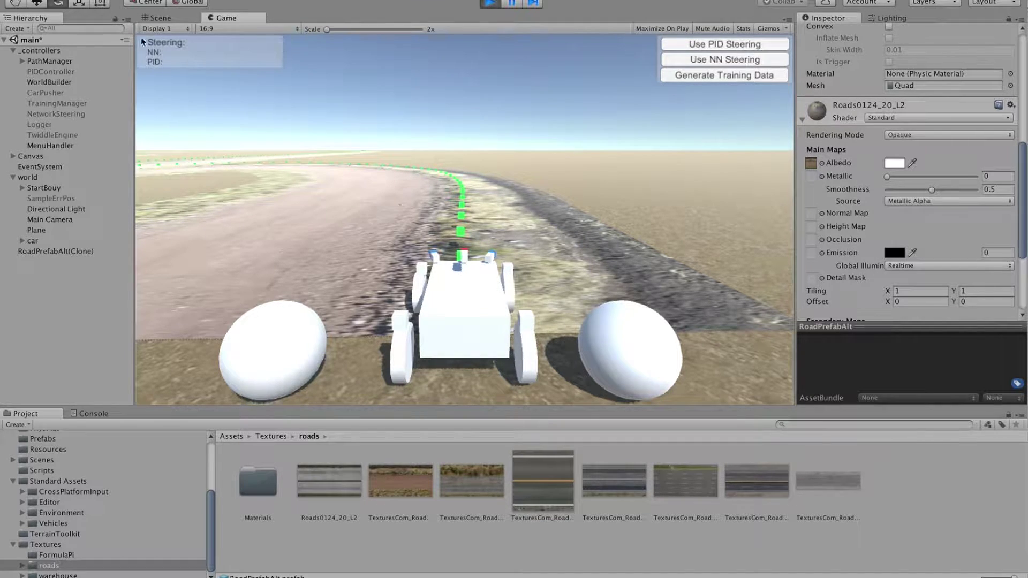
# - Change WorldBuilder's Road Offset W from 5 to 0 and rerun the simulation
pyautogui.click(67, 85)
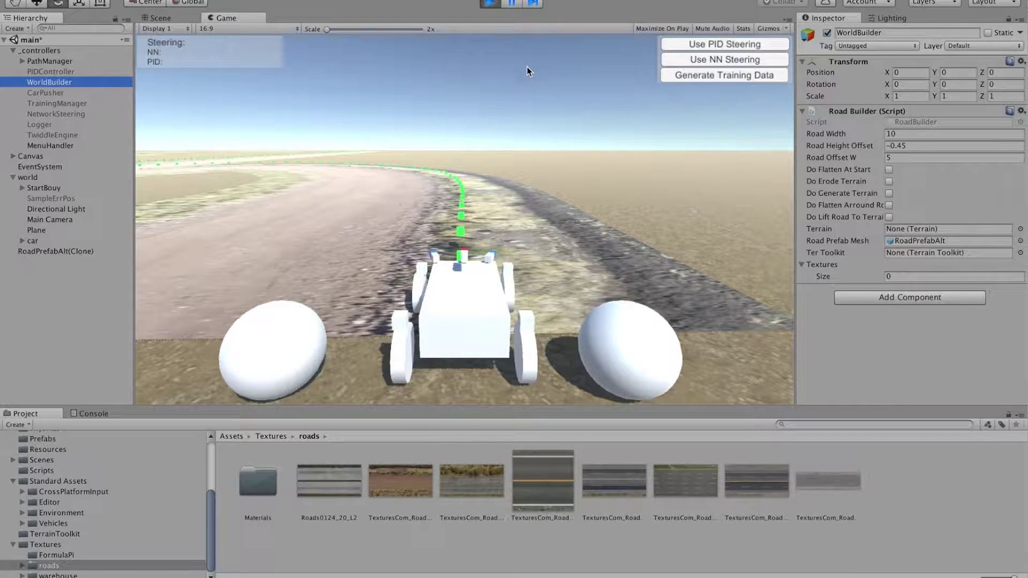
pyautogui.click(492, 5)
pyautogui.click(919, 160)
pyautogui.doubleClick(919, 161)
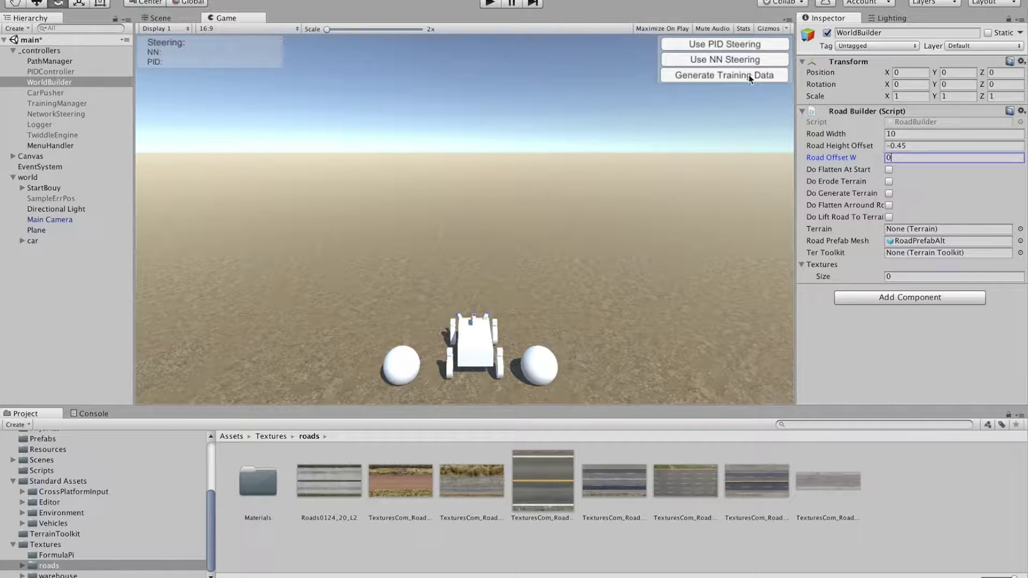
pyautogui.click(492, 4)
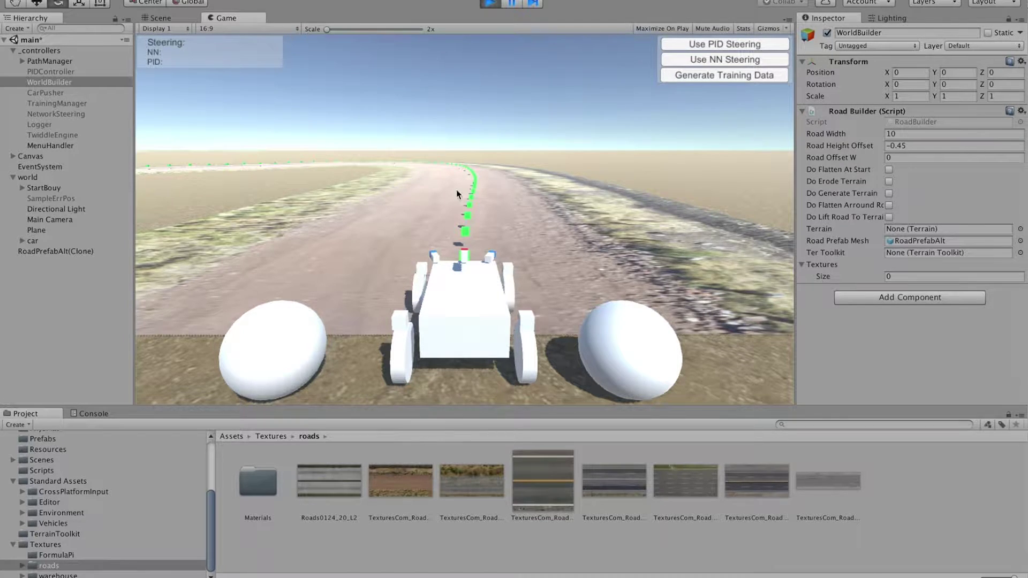
# - Stop the run, select the Directional Light, and frame it in the Scene view
pyautogui.click(492, 4)
pyautogui.click(58, 209)
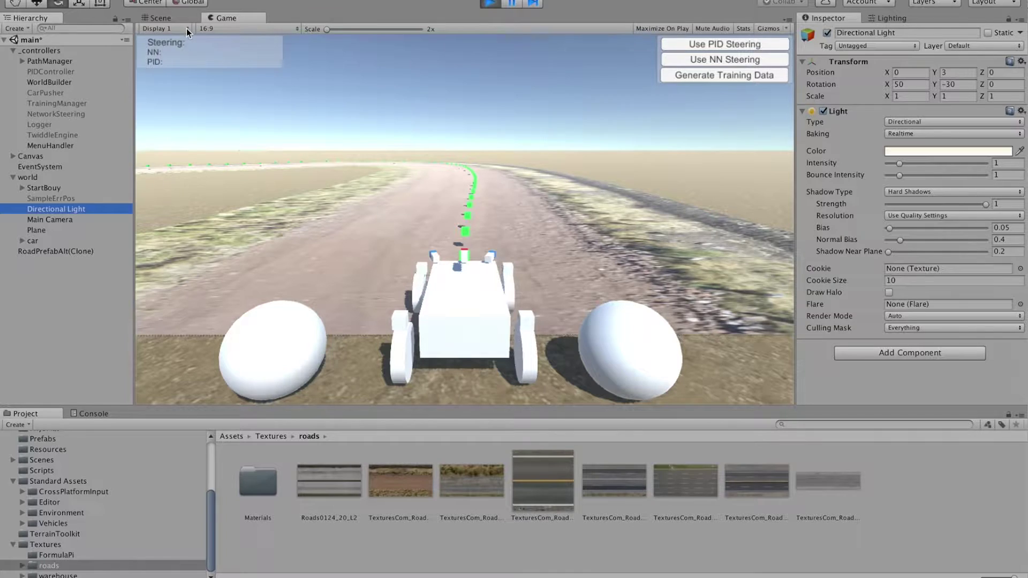
pyautogui.click(176, 17)
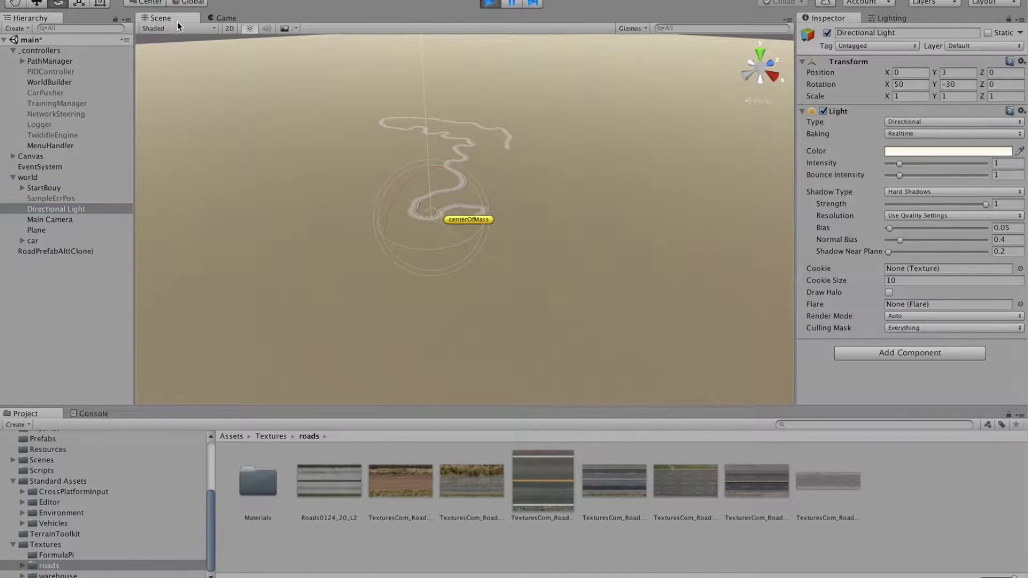
pyautogui.doubleClick(44, 212)
# - Rotate the Directional Light to about 37.9, -237.1, 59.1 to brighten the dirt track
pyautogui.scroll(5, 463, 218)
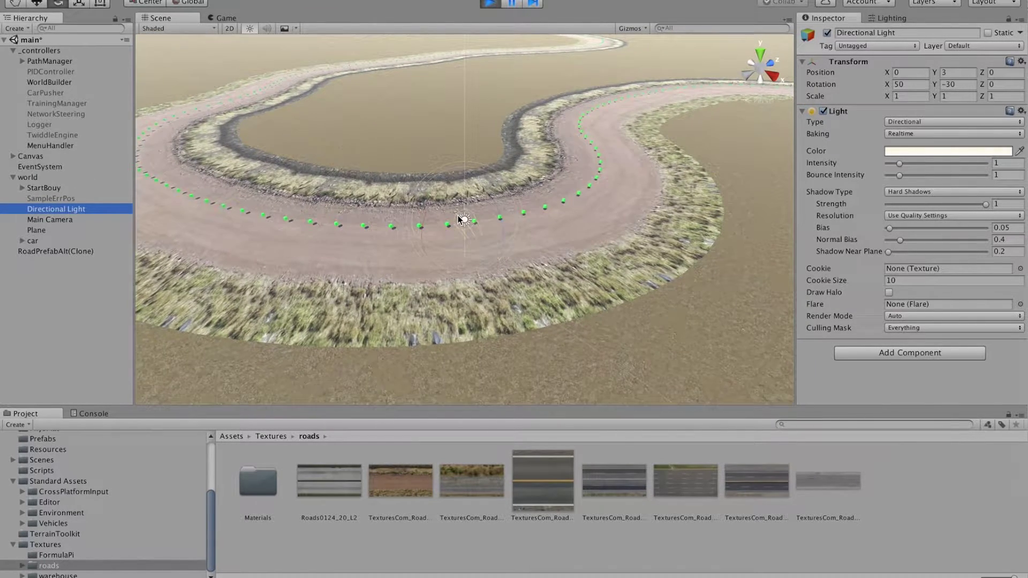
pyautogui.scroll(3, 458, 217)
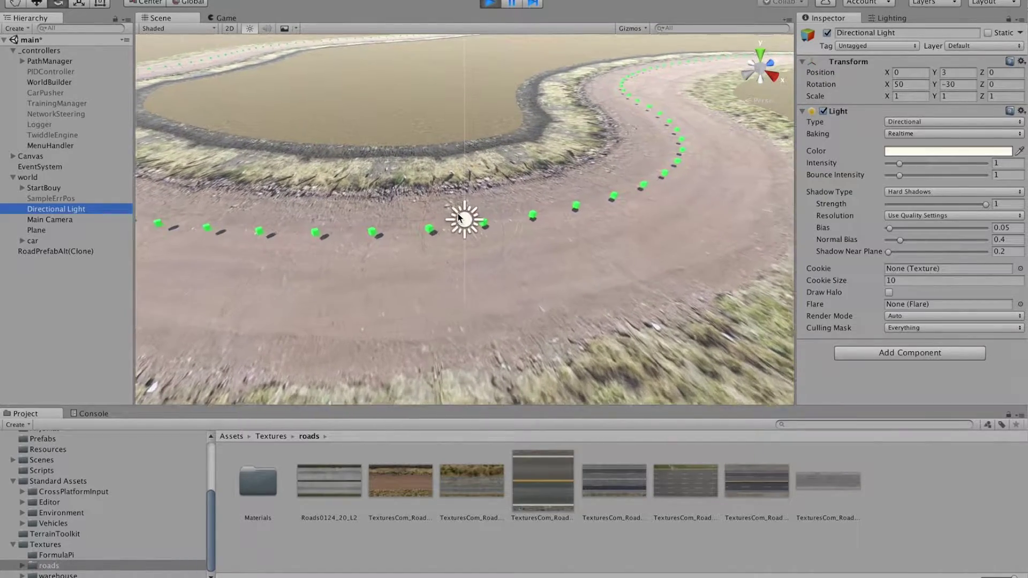
pyautogui.scroll(-3, 459, 218)
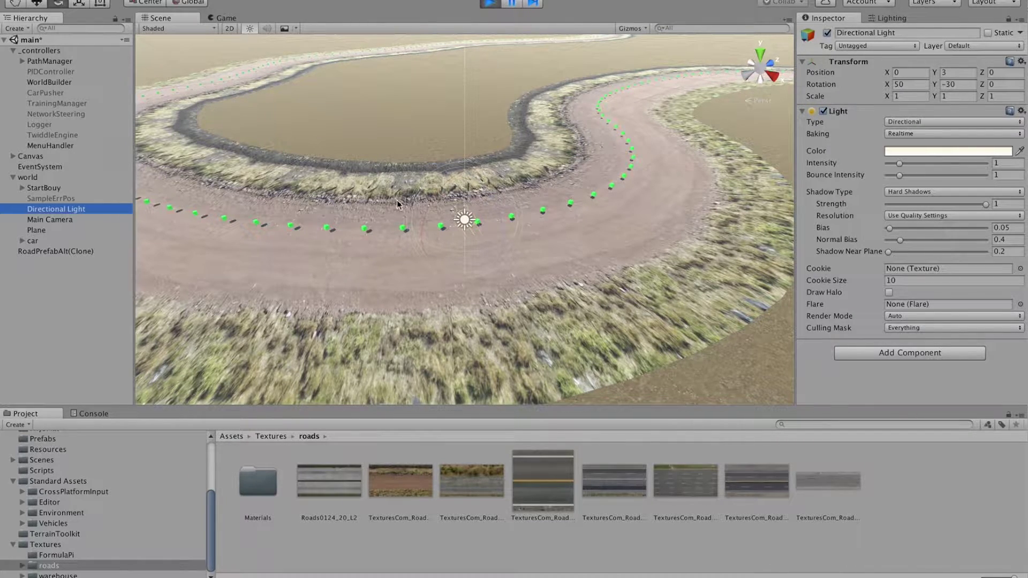
pyautogui.moveTo(454, 222); pyautogui.dragTo(454, 251)
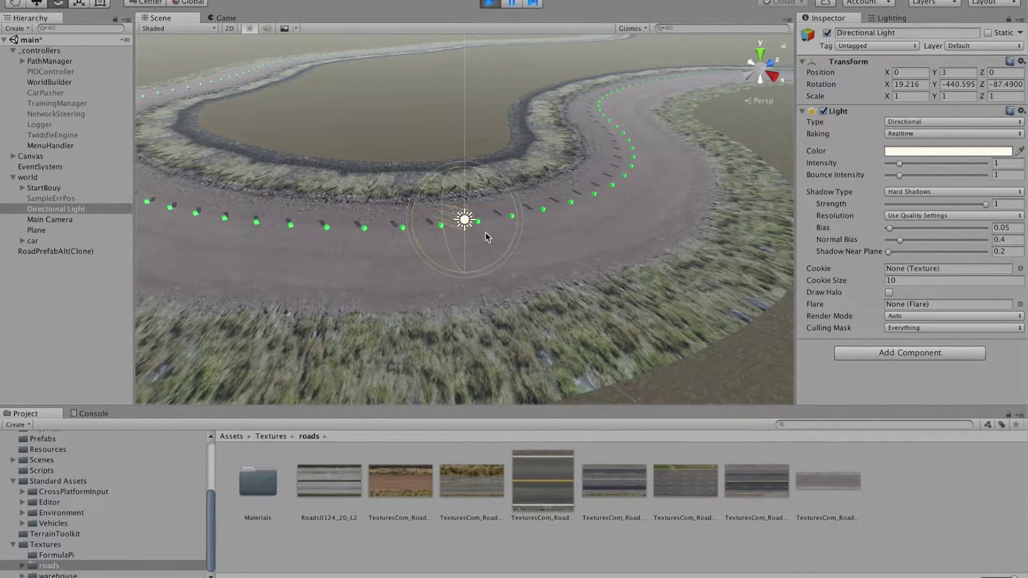
pyautogui.moveTo(484, 235); pyautogui.dragTo(427, 142)
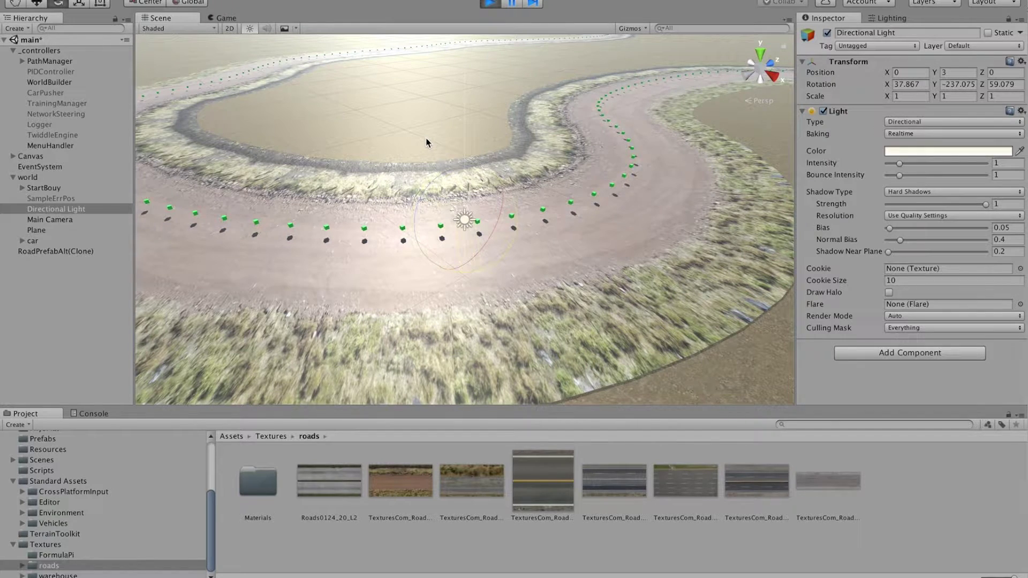